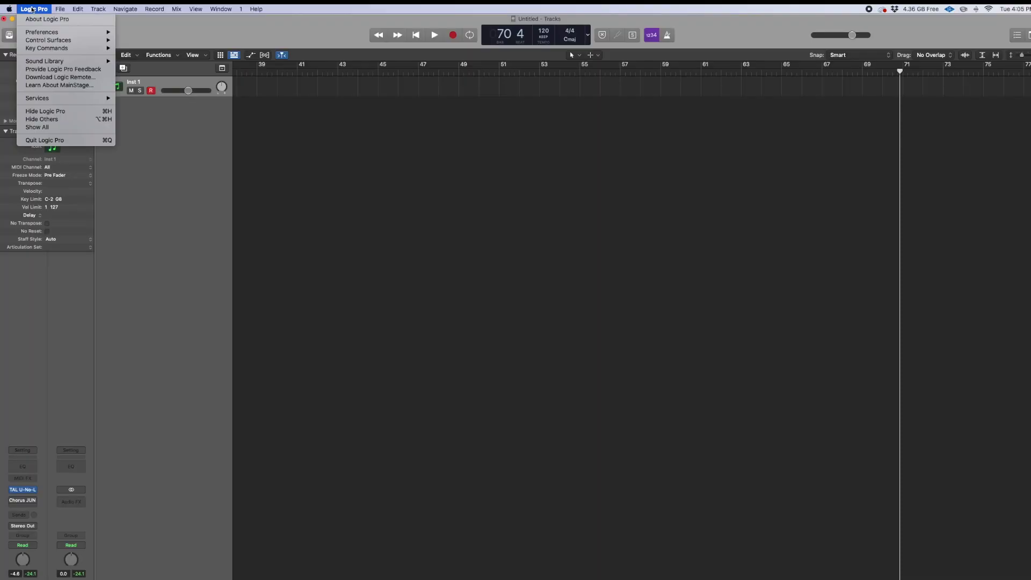
Show the MIDI Inputs preferences, listing E-RM multiclock Ports 1–4 as enabled
mouse_move(59, 34)
click(164, 56)
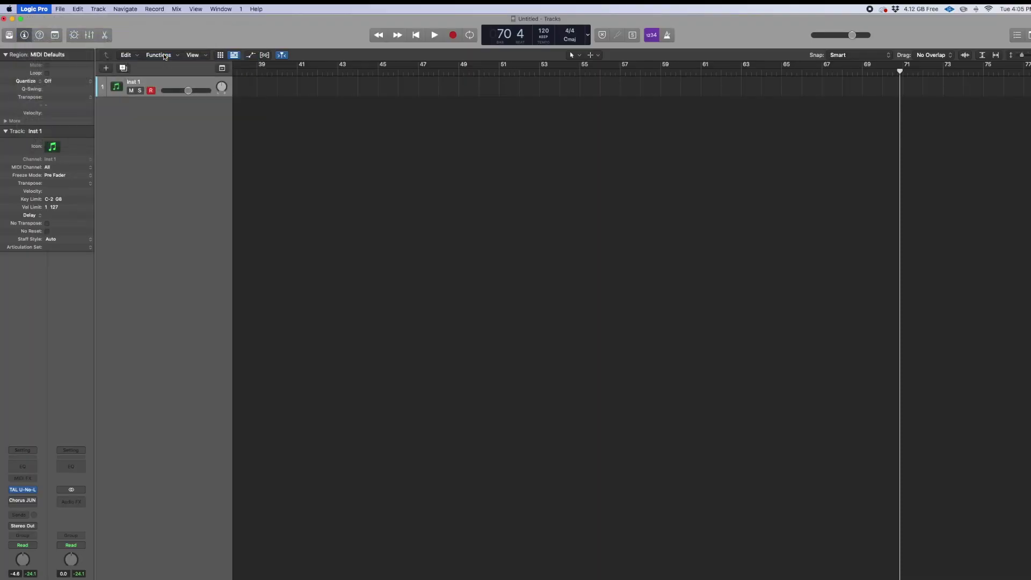
click(950, 161)
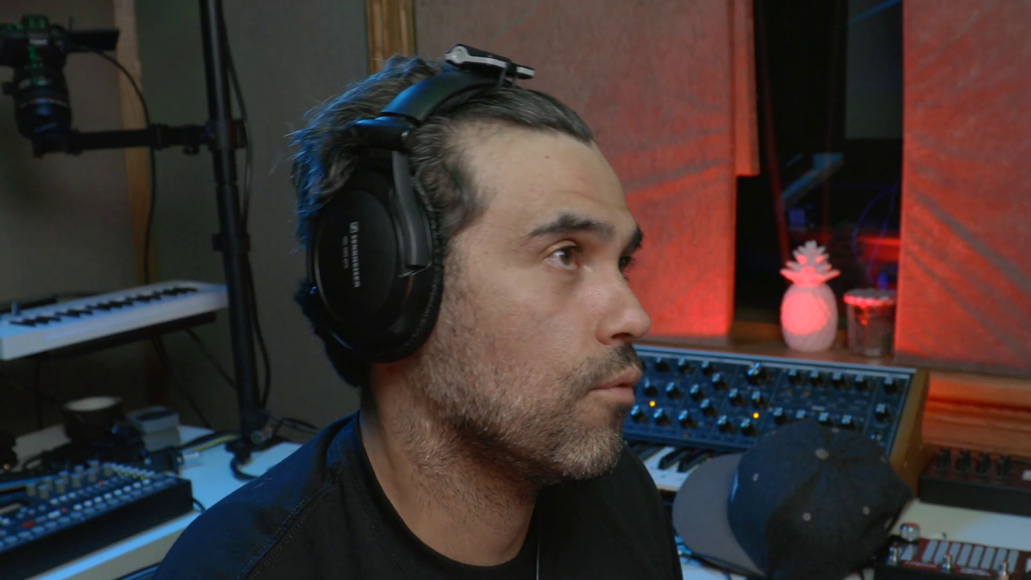
Recheck the MIDI input ports, then switch from MIDI preferences to Recording preferences
click(950, 157)
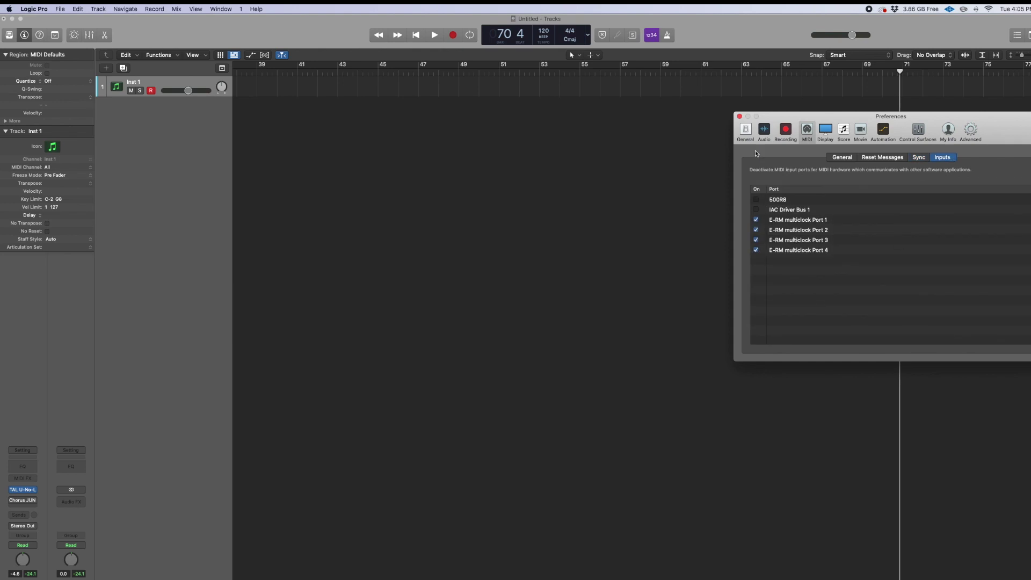
click(740, 117)
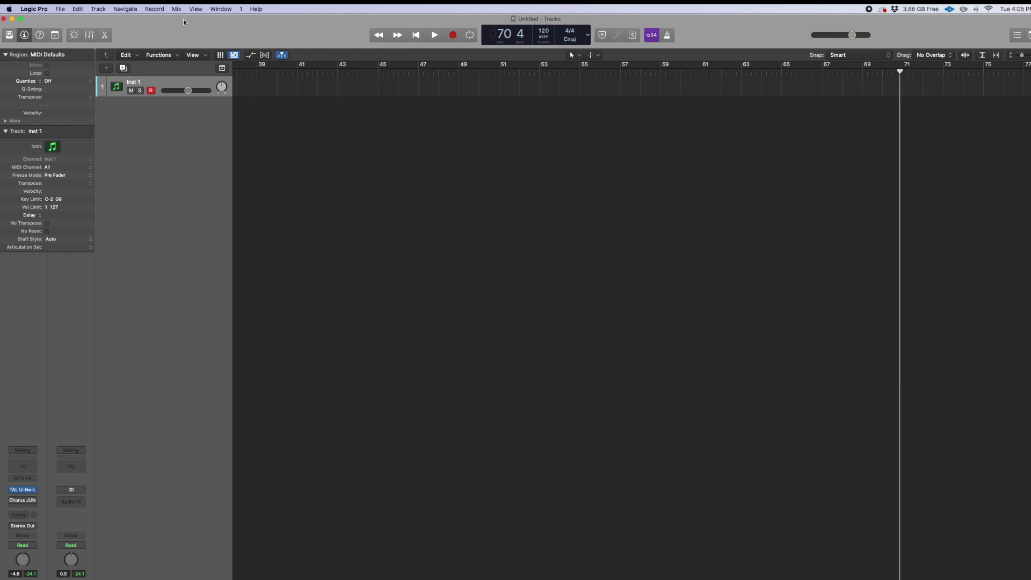
click(41, 8)
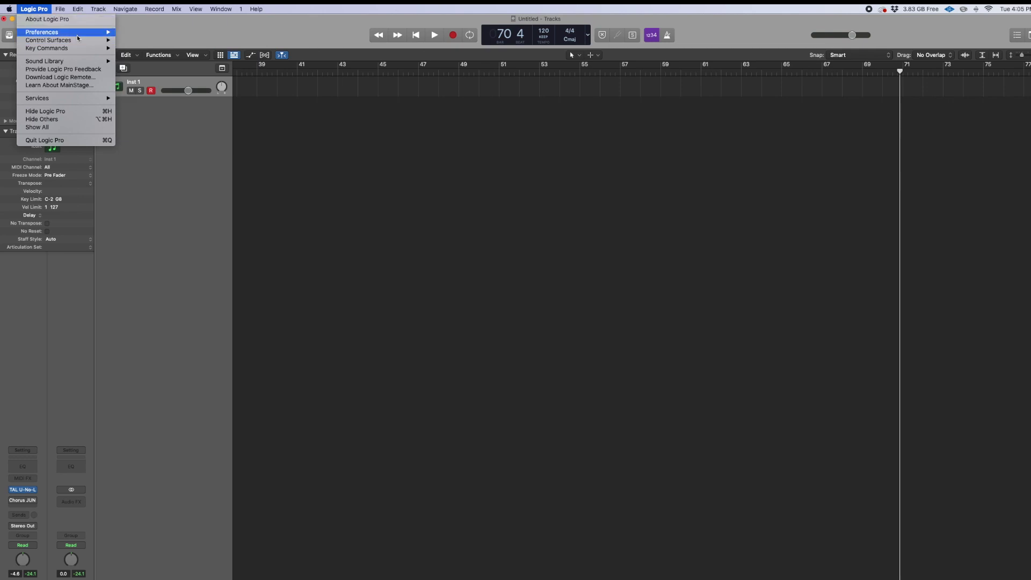
mouse_move(97, 32)
click(176, 48)
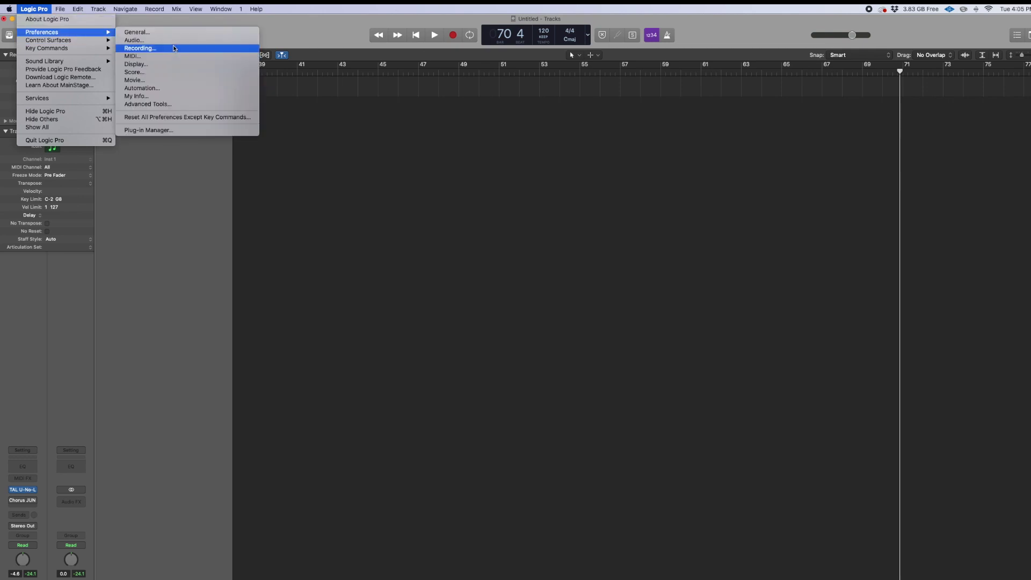
Review the project recording settings, with Auto demix by channel enabled, then close both windows
click(992, 270)
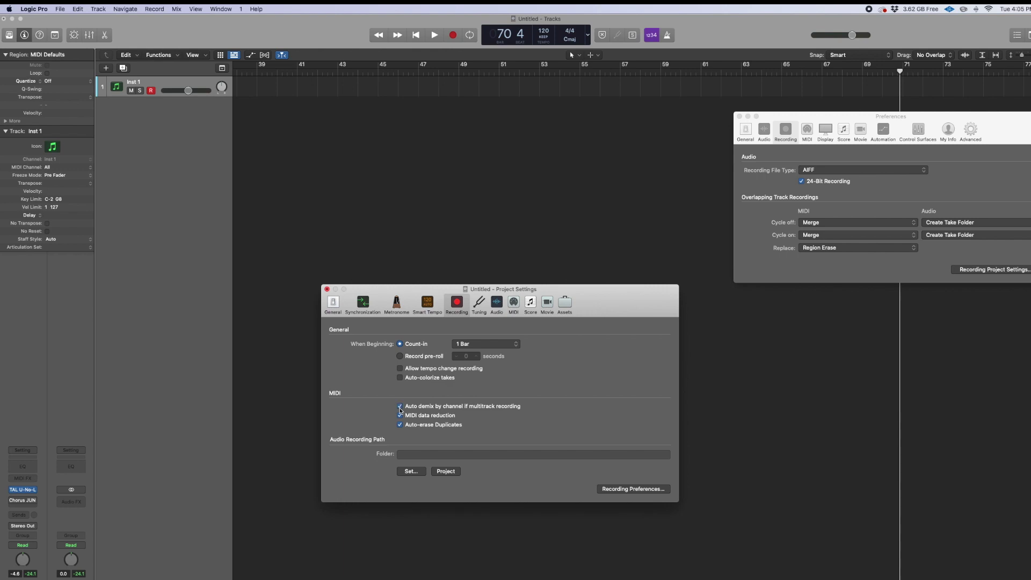
click(328, 290)
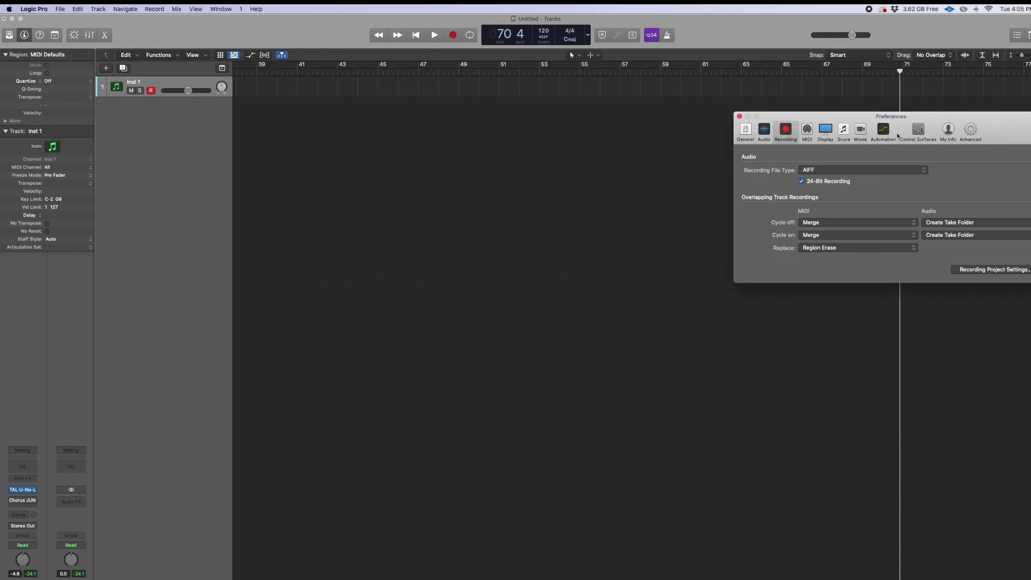
click(741, 117)
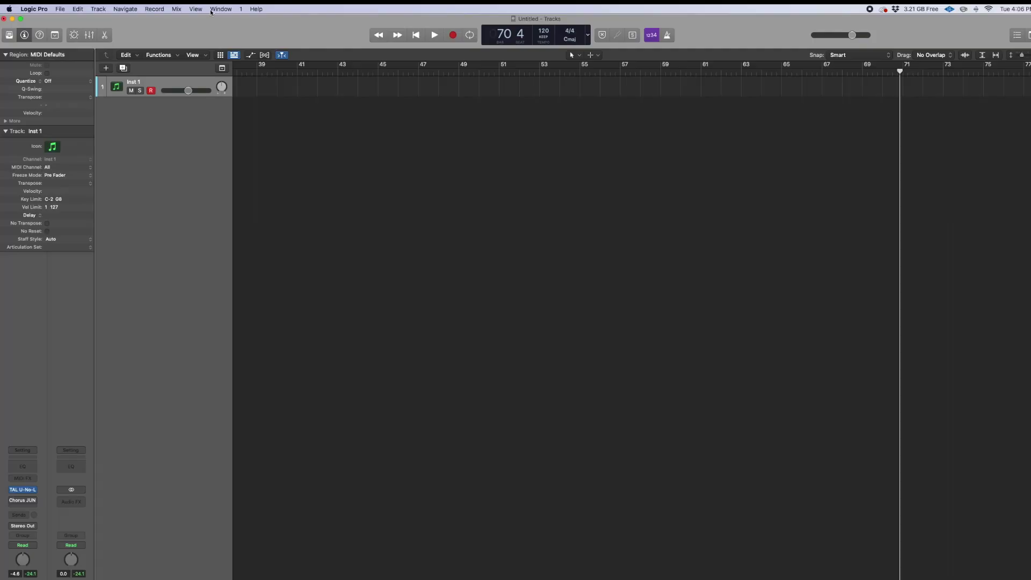
Open the MIDI Environment on the Click & Ports layer in an enlarged window
click(210, 10)
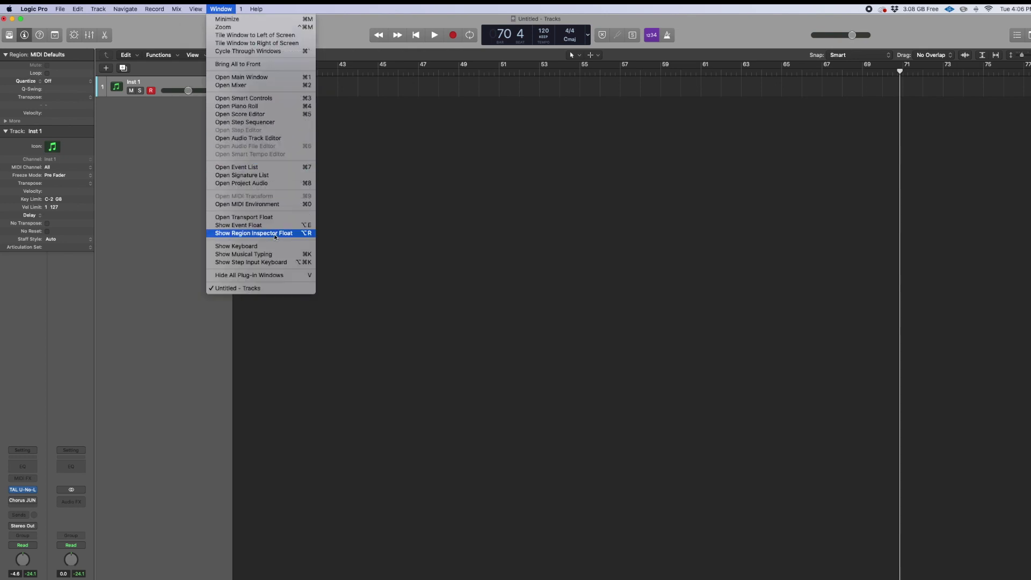
click(256, 205)
click(52, 39)
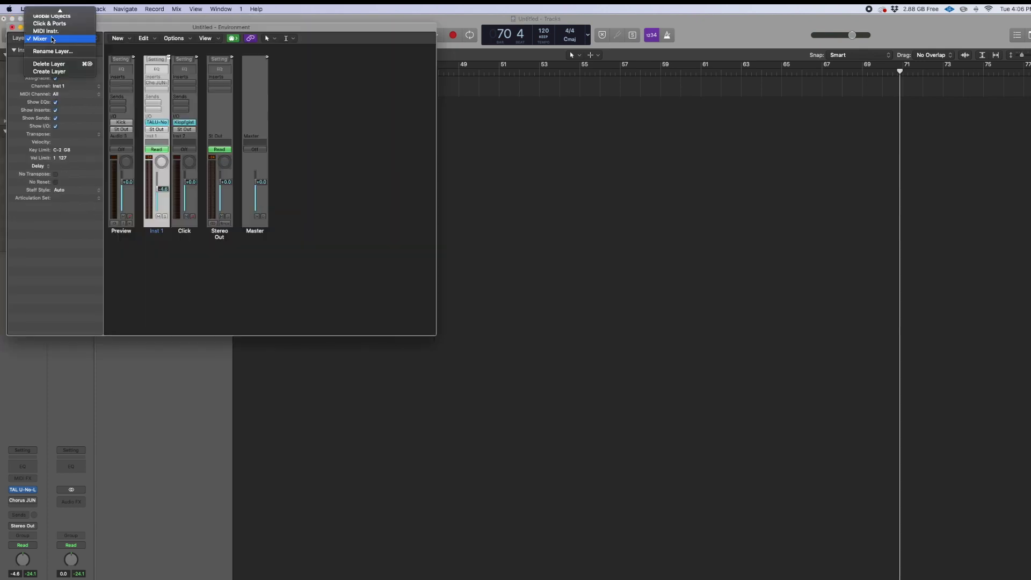
click(54, 24)
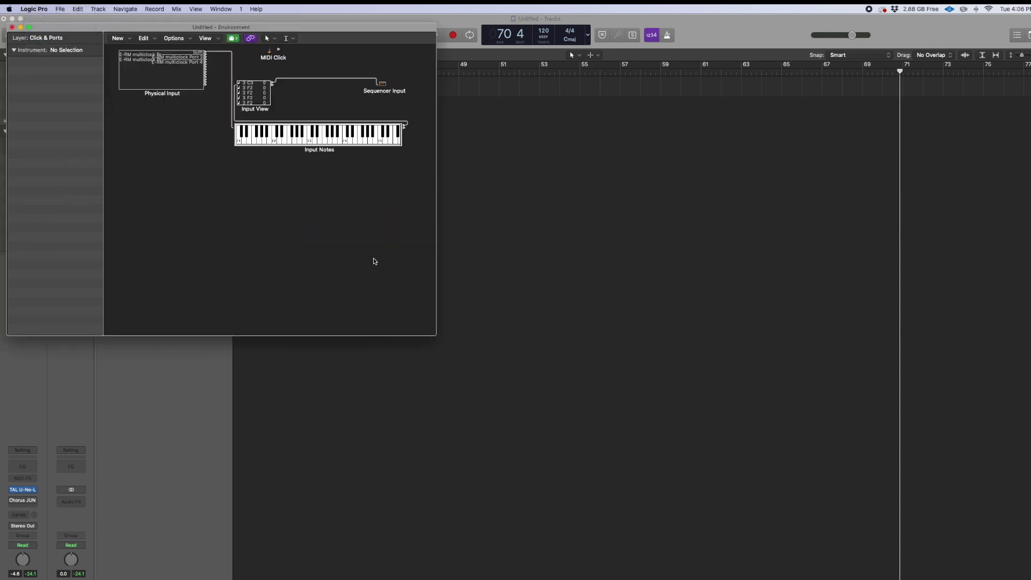
drag(443, 333, 847, 574)
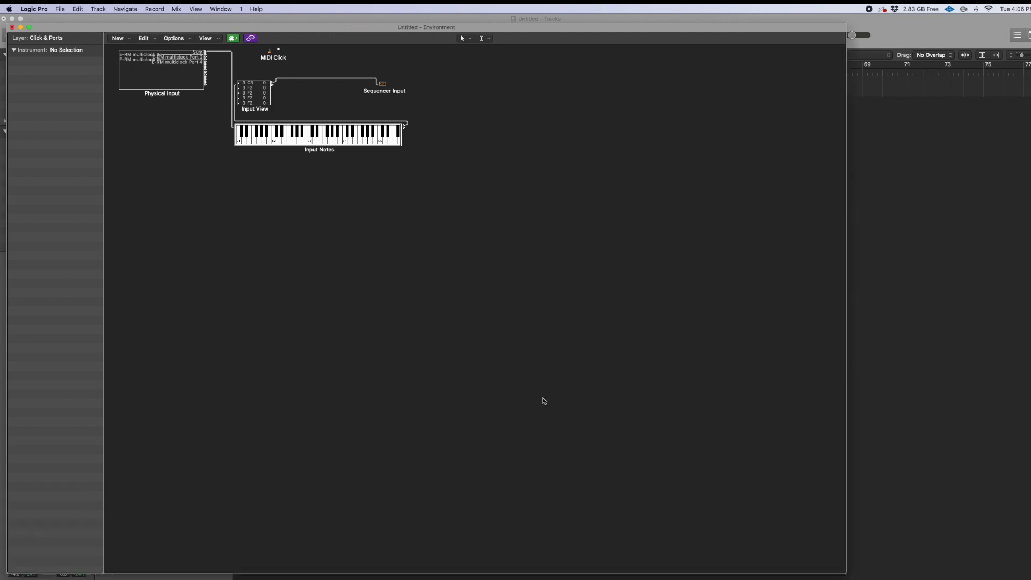
Enlarge Physical Input to show all its ports and select Input View and Input Notes
drag(204, 93, 246, 389)
drag(262, 73, 307, 158)
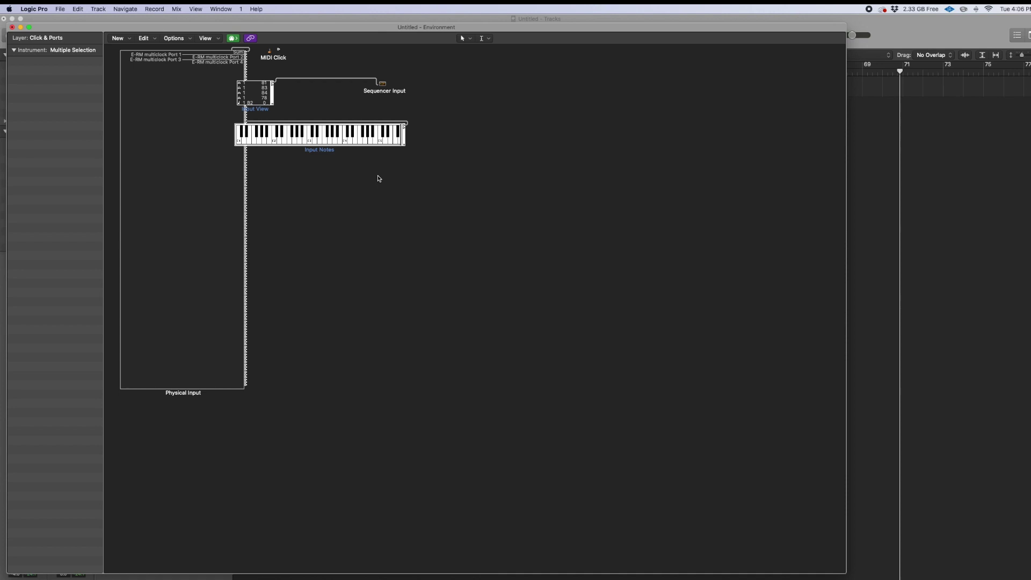
click(311, 196)
drag(267, 135, 260, 97)
Delete Input View and Input Notes, then add a Channel Splitter cabled from Physical Input
key(Delete)
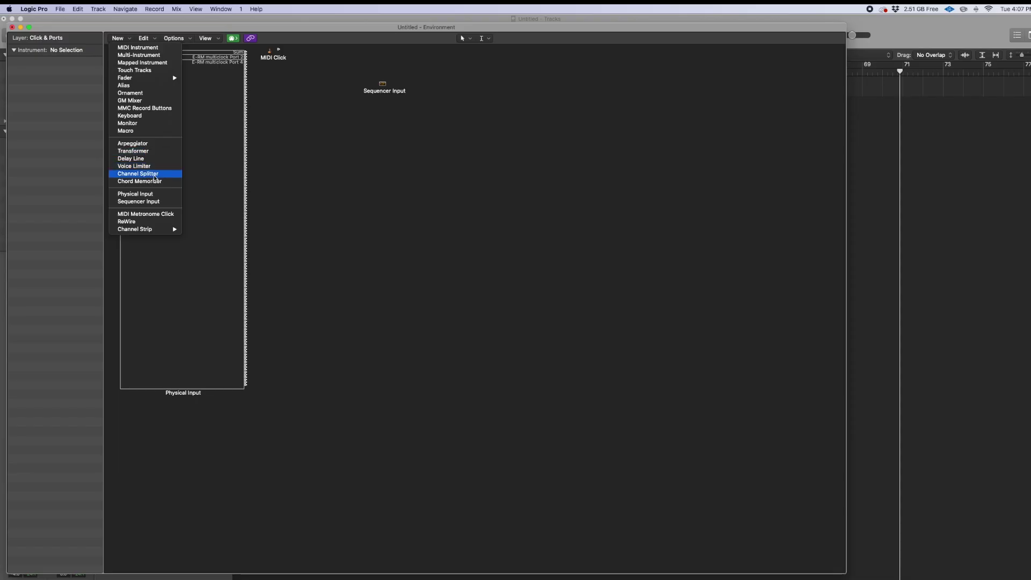
click(155, 174)
drag(274, 140, 339, 240)
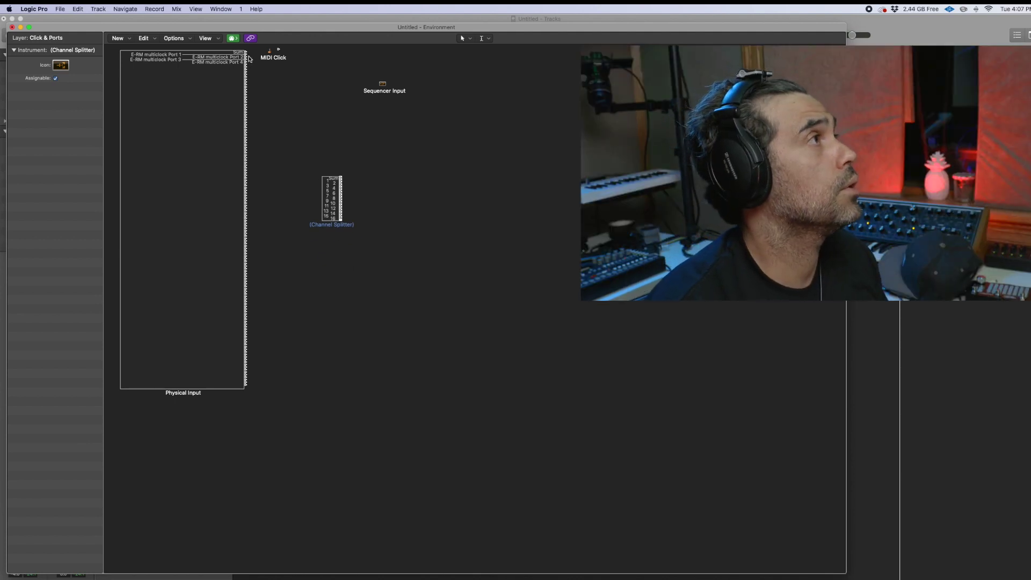
drag(247, 58, 322, 185)
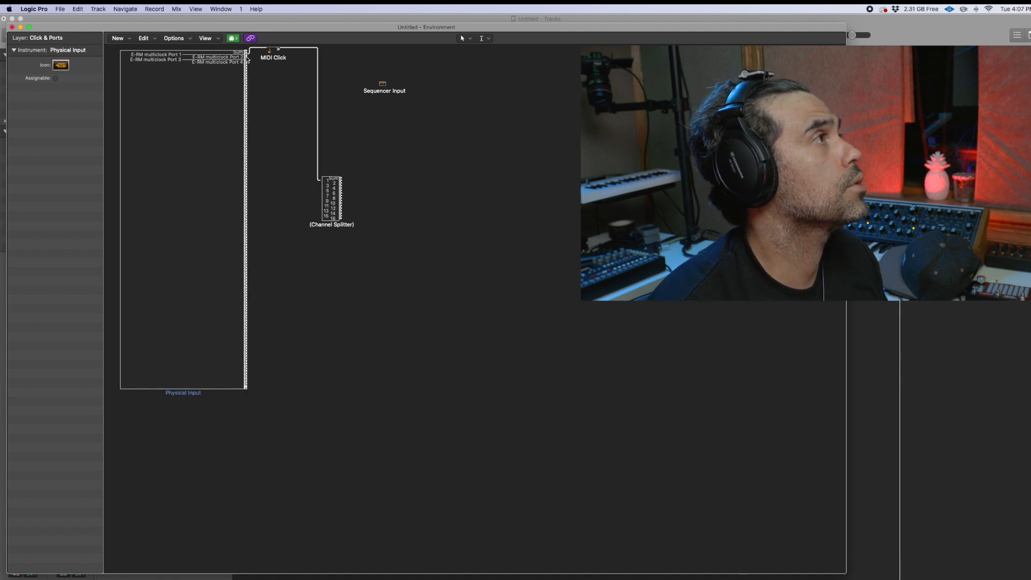
drag(247, 59, 328, 189)
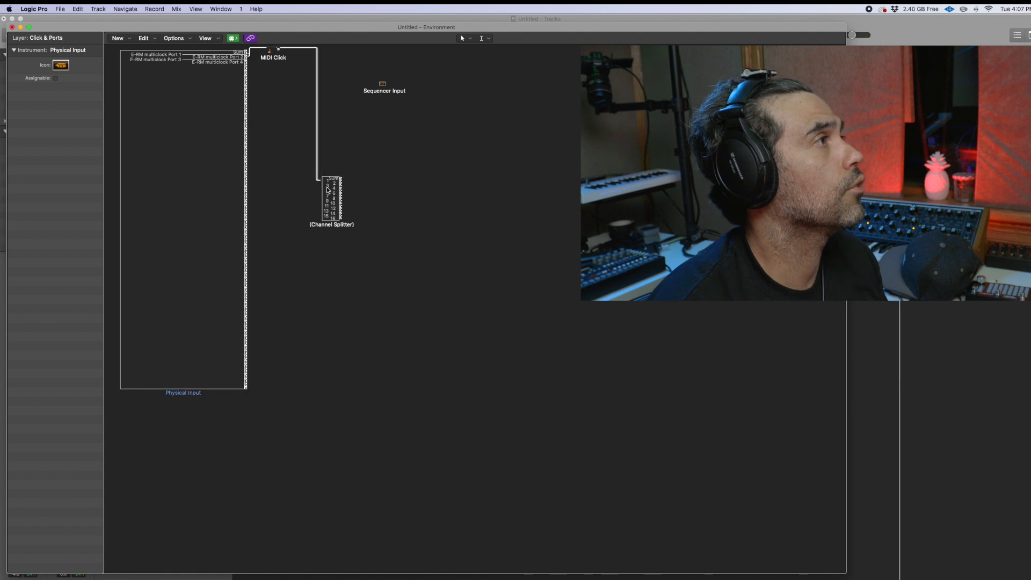
click(118, 38)
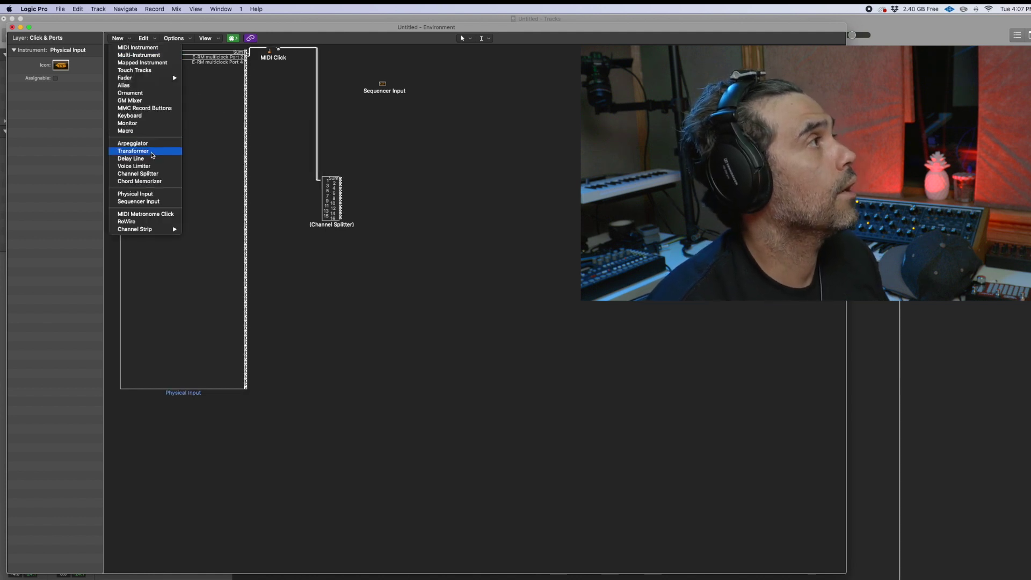
Add a Transformer right of the Channel Splitter and set it to a fixed channel
click(133, 151)
drag(262, 85, 502, 239)
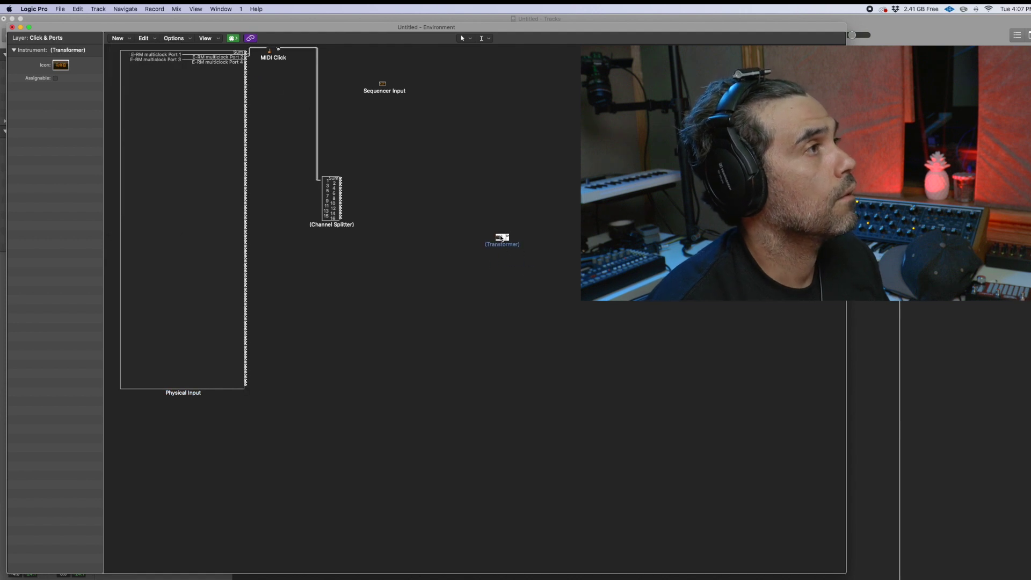
double_click(502, 238)
click(294, 441)
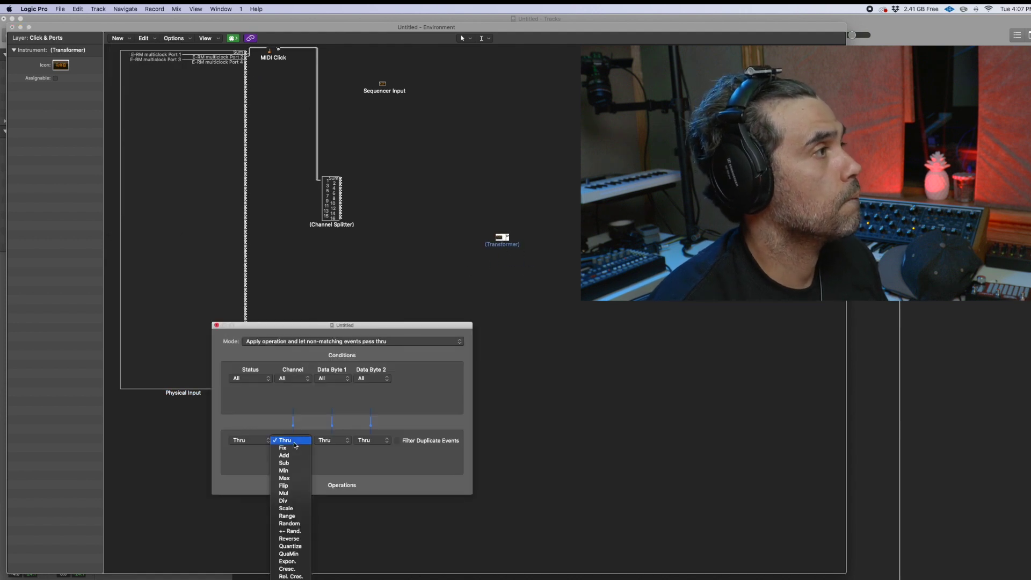
click(292, 447)
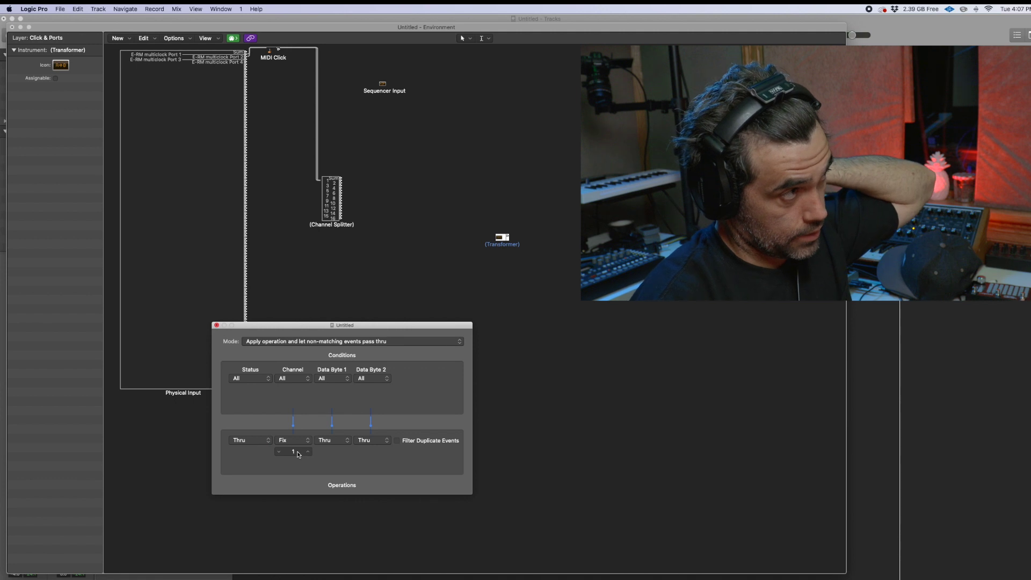
click(216, 325)
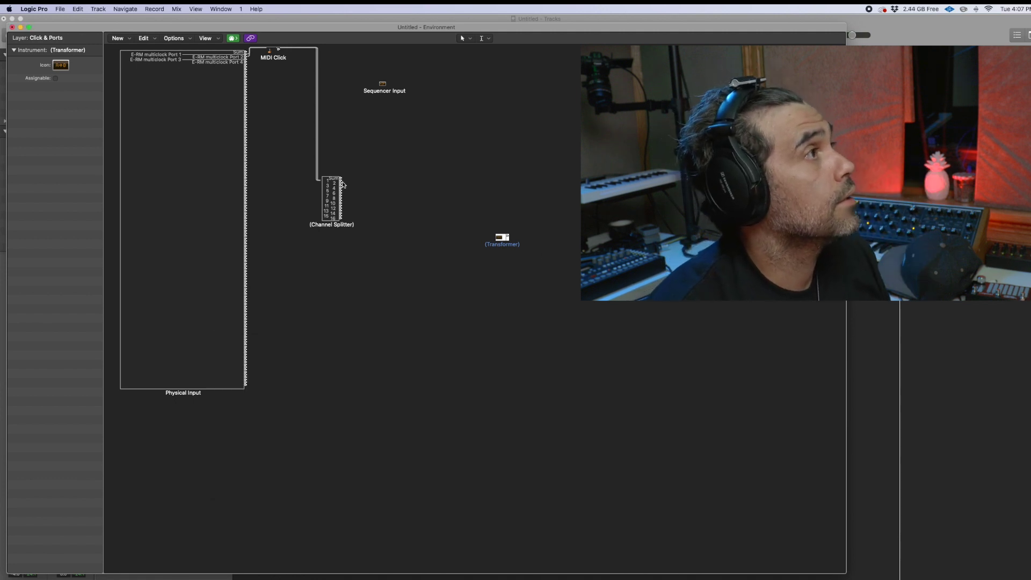
Cable a Channel Splitter output into the Transformer and rename it midi1
drag(342, 184, 383, 84)
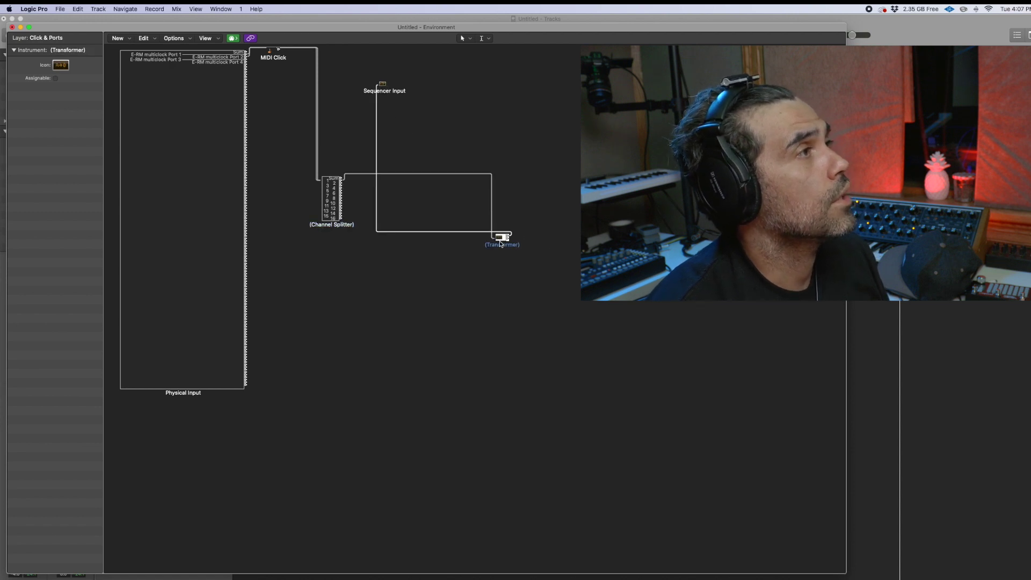
click(74, 49)
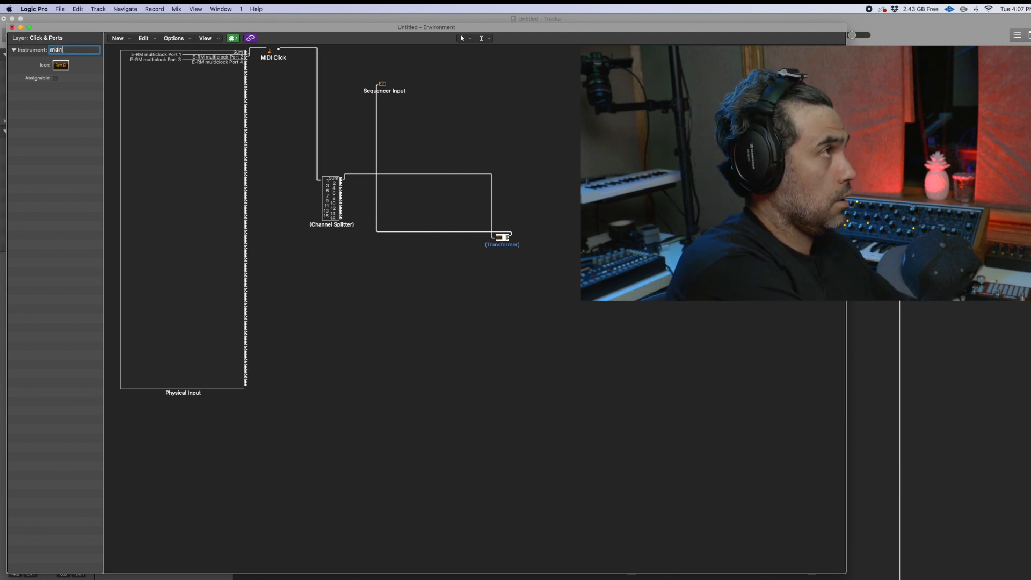
key(Return)
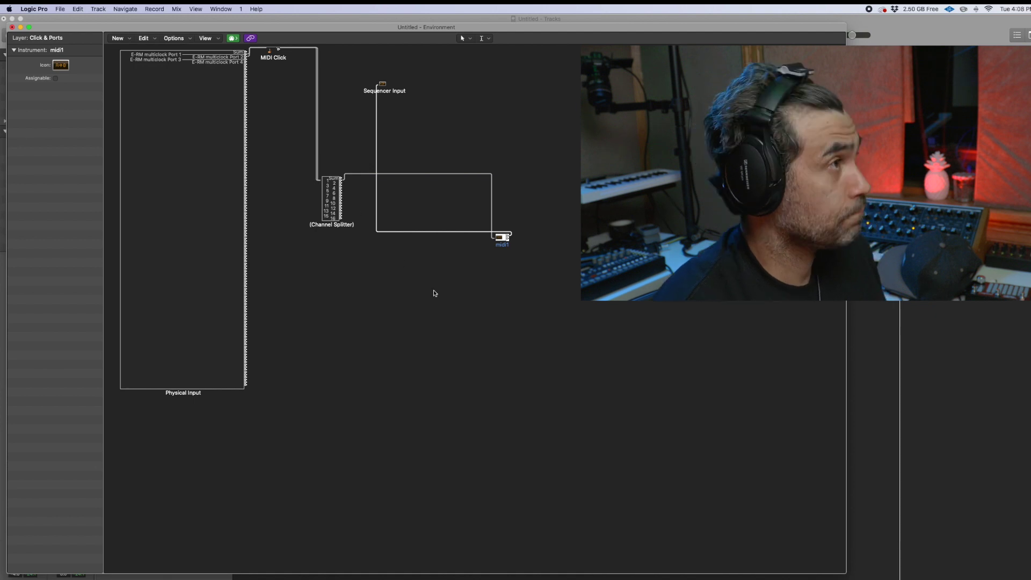
Add a Transformer below midi1 cabled from Splitter output 2 into Sequencer Input, then close Environment
click(117, 38)
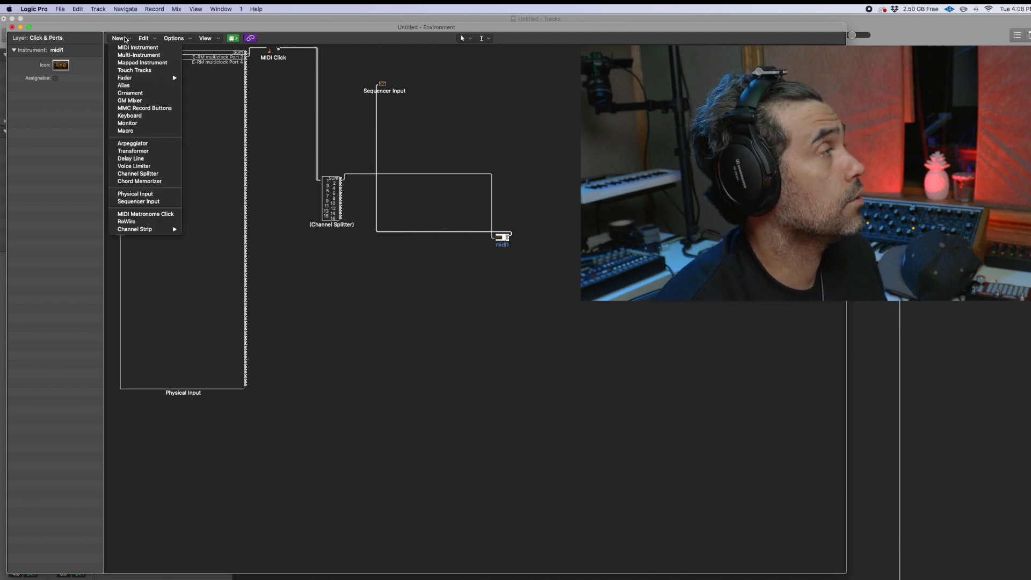
click(145, 149)
drag(262, 82, 484, 281)
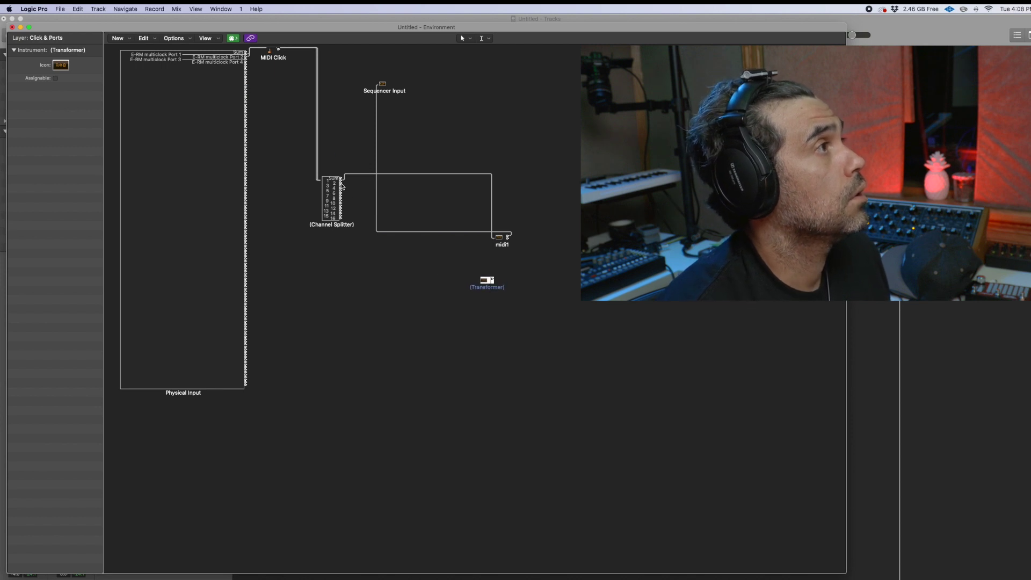
drag(343, 186, 490, 281)
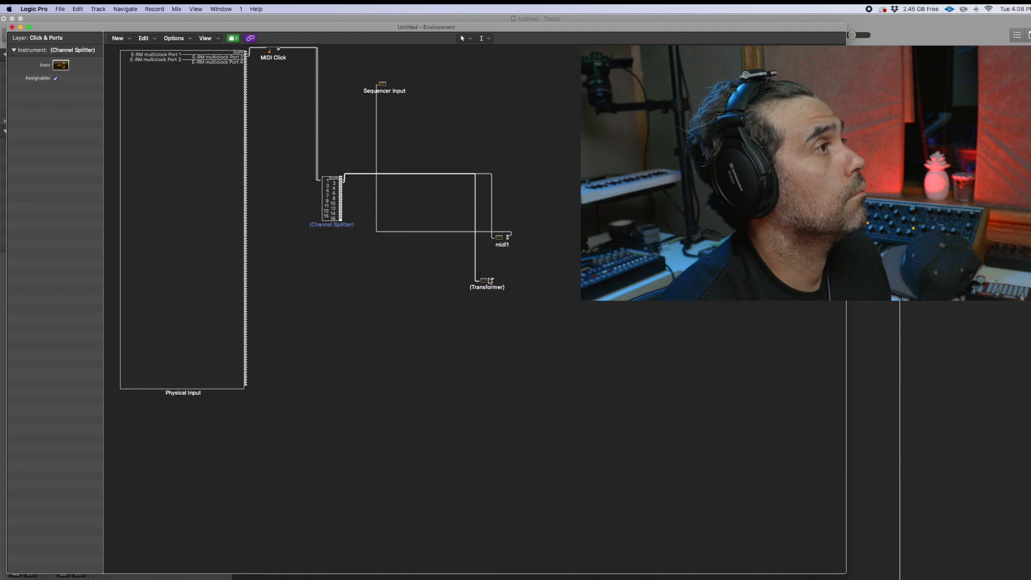
click(497, 280)
drag(493, 280, 382, 92)
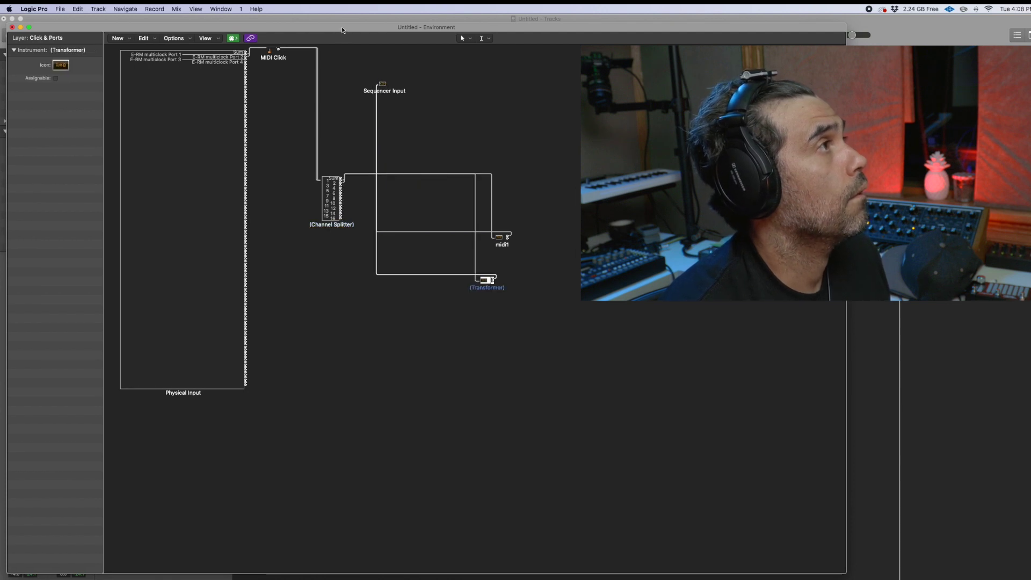
click(358, 17)
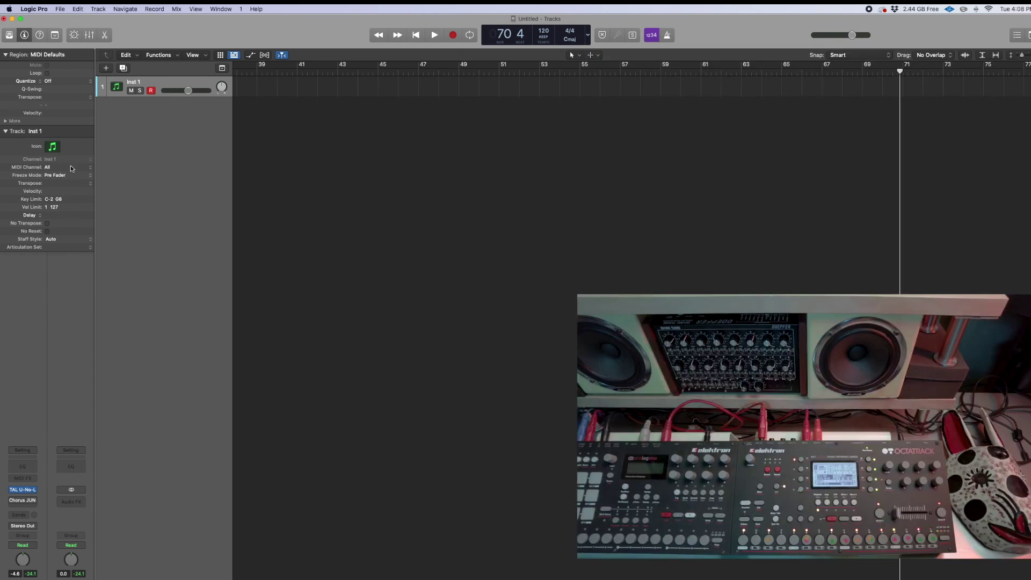
Set Inst 1 to MIDI channel 1 and briefly check its TAL U-No-LX synth
click(89, 167)
click(84, 174)
click(23, 490)
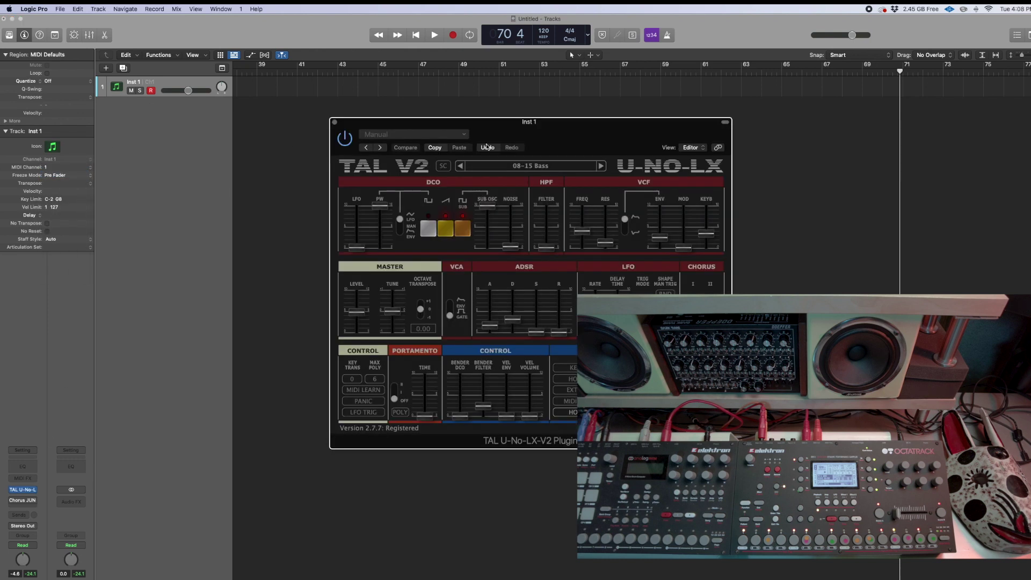
click(335, 122)
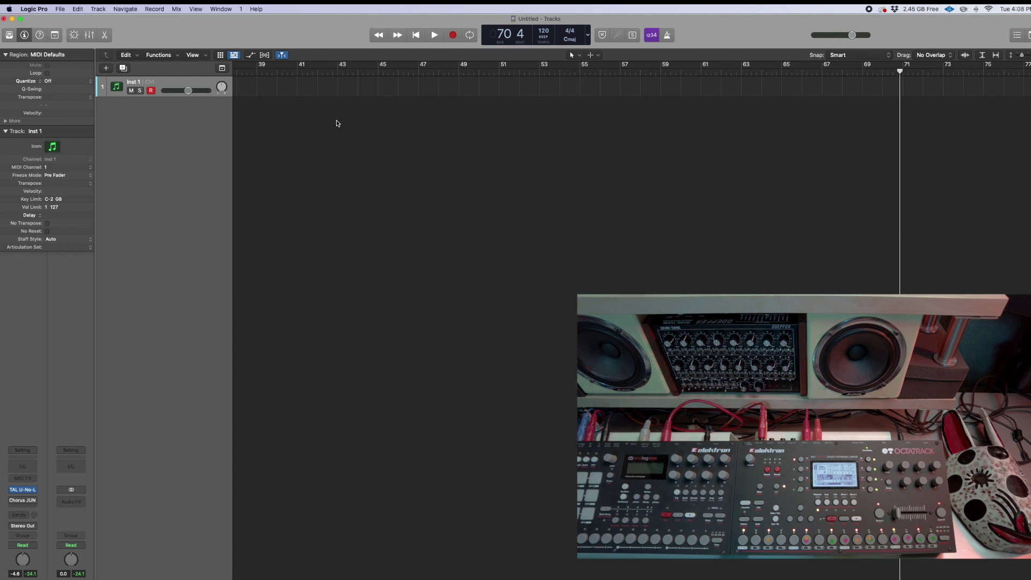
Create a new software instrument track, Inst 2, loaded with TAL BassLine 101
click(107, 68)
click(503, 97)
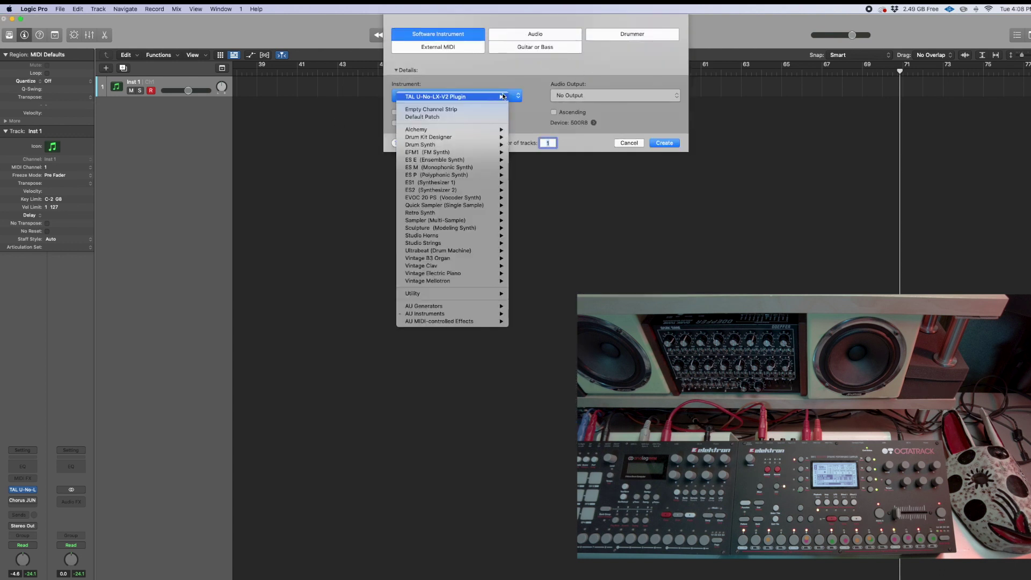
mouse_move(484, 313)
mouse_move(572, 328)
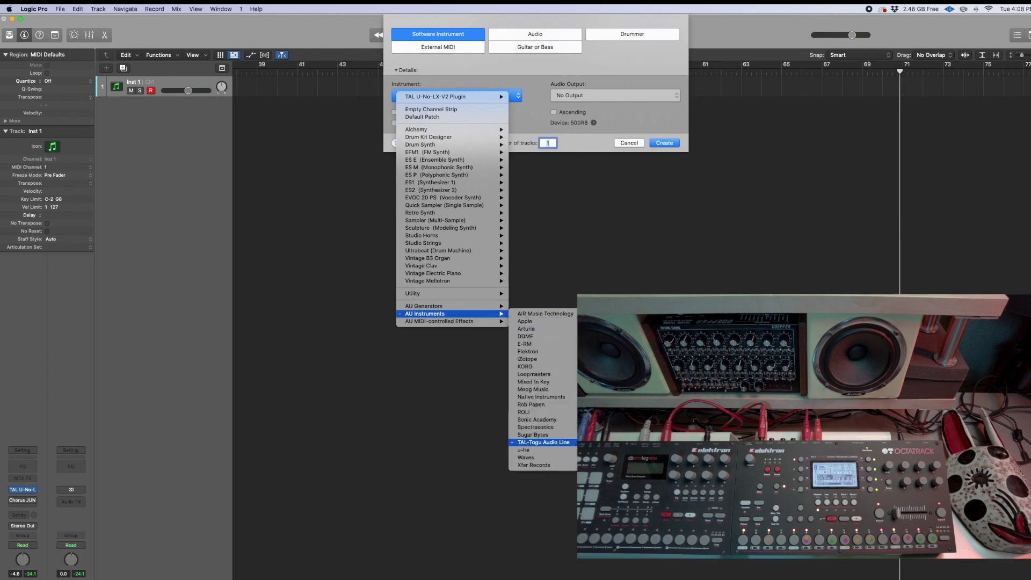
click(599, 443)
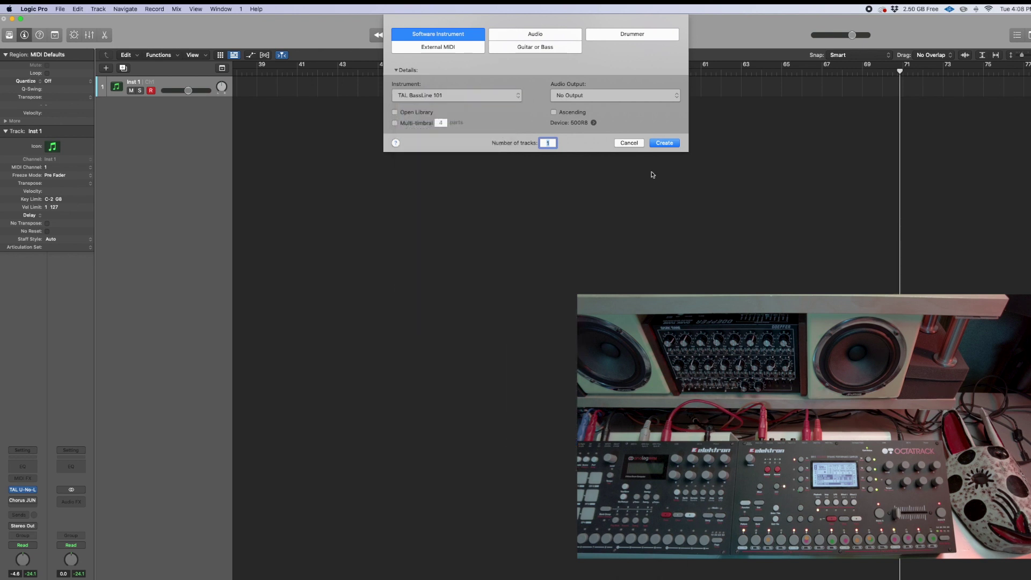
click(664, 143)
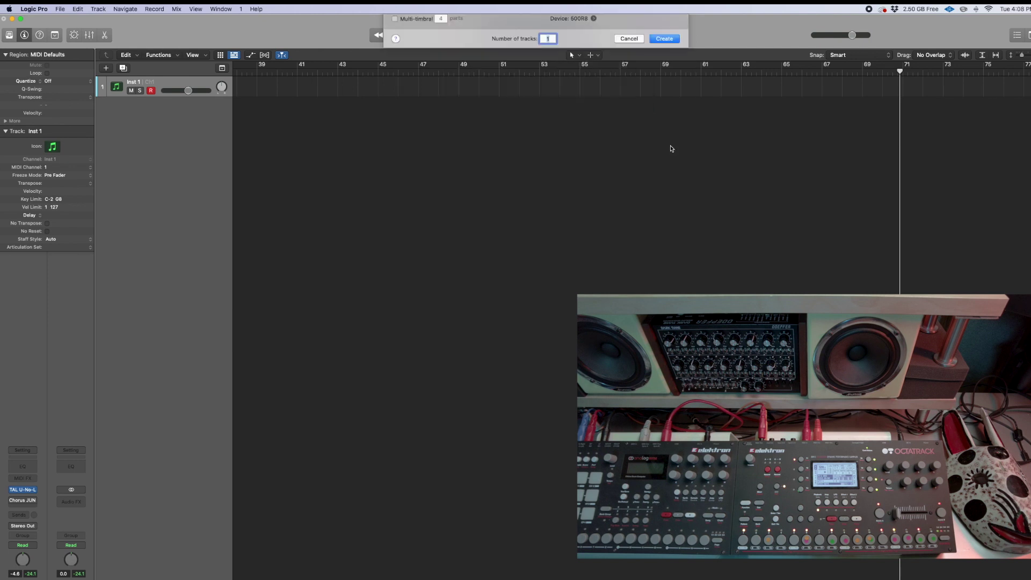
click(31, 527)
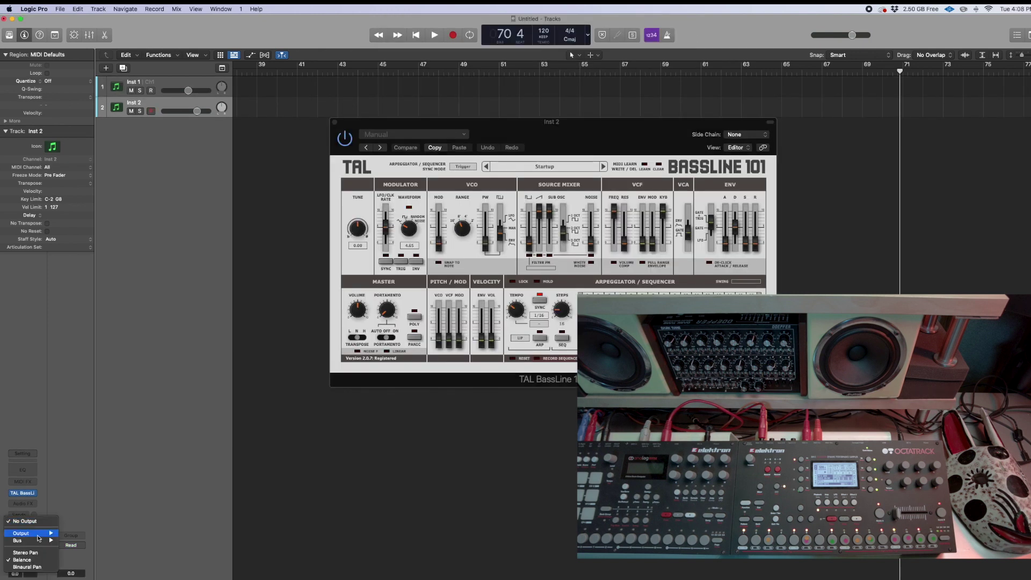
Route Inst 2 to Stereo Output, lower its volume to about -8.8 dB, and keep only it selected
mouse_move(33, 534)
click(80, 534)
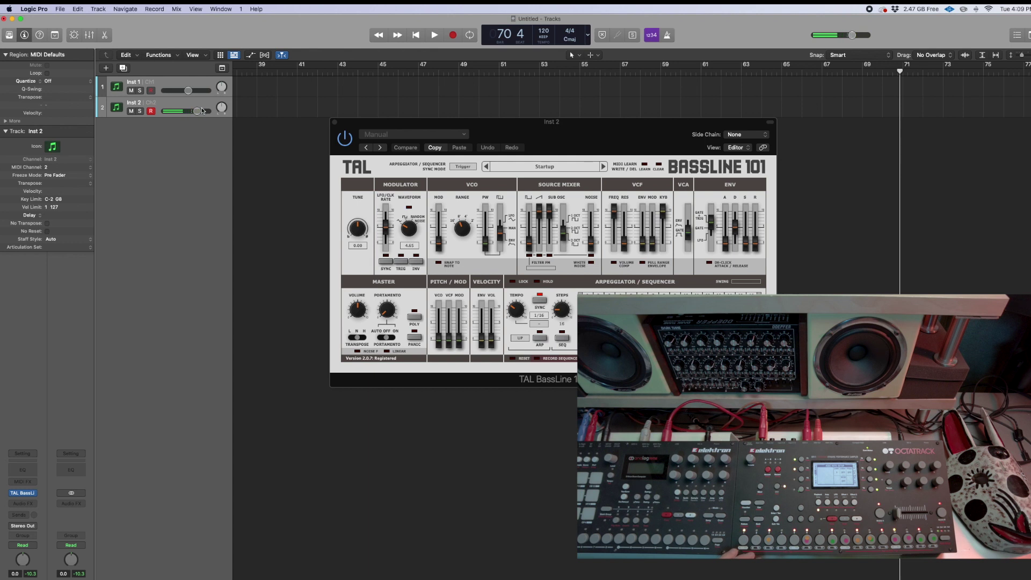
drag(197, 112, 183, 111)
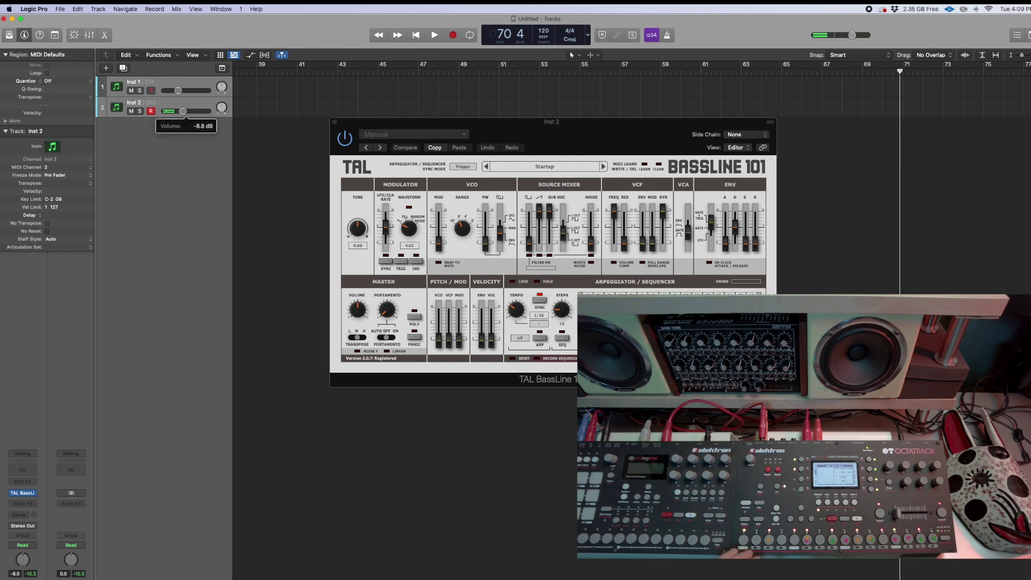
click(176, 142)
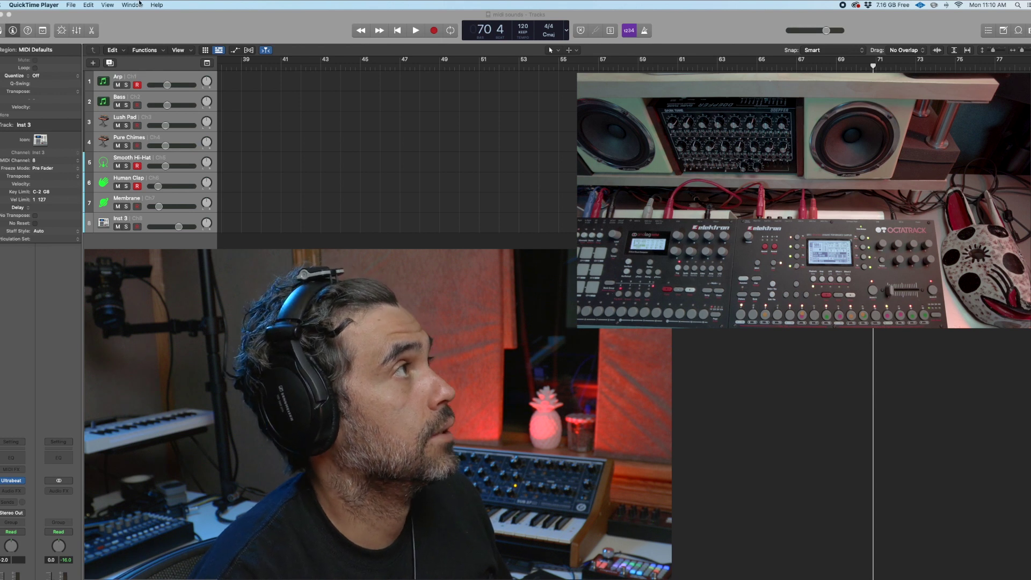
Open the Environment's Click & Ports layer and reposition and enlarge it to show midi1–midi8
click(130, 6)
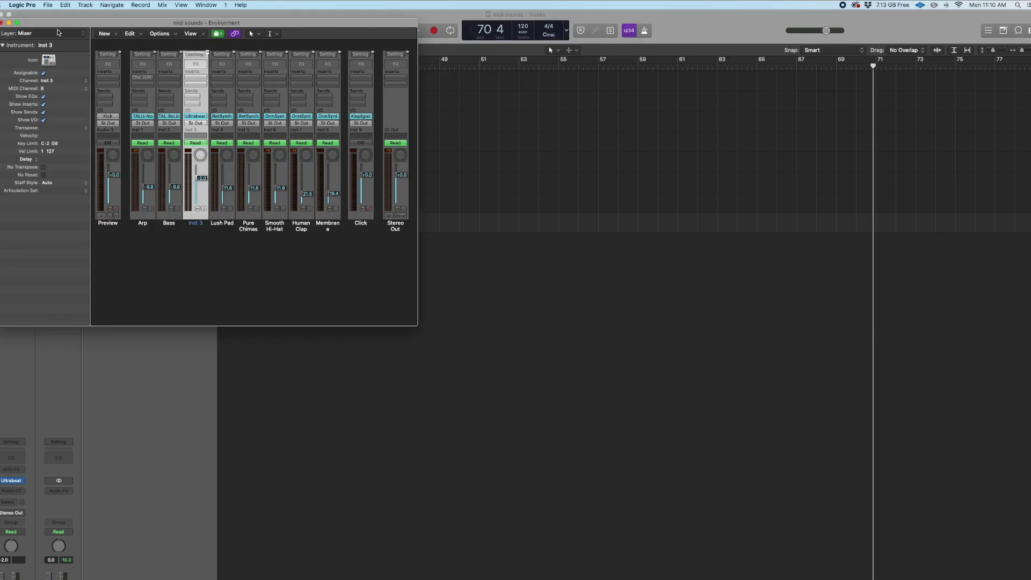
click(58, 32)
click(43, 19)
drag(189, 27, 545, 183)
drag(772, 482, 975, 579)
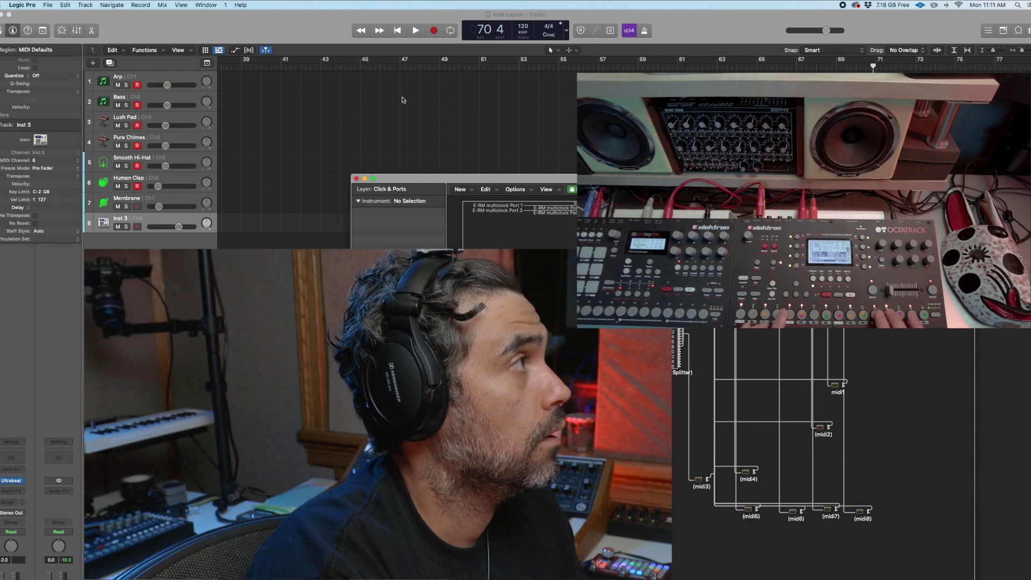
Check the Human Clap track's level and close the Environment window with Cmd+W
click(166, 183)
key(super+w)
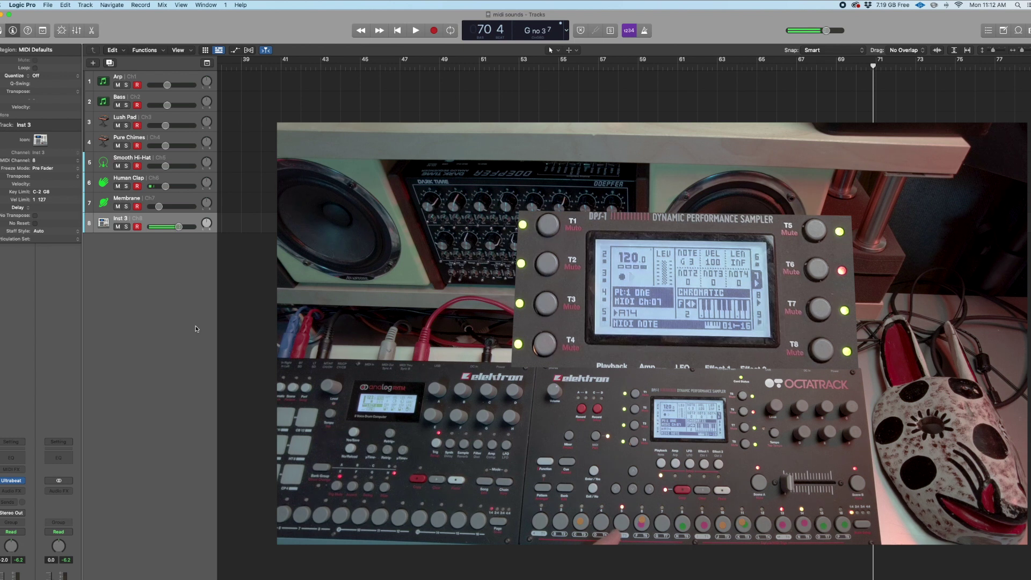
Lower the Smooth Hi-Hat track's volume fader to -17.4 dB during playback
mouse_move(172, 187)
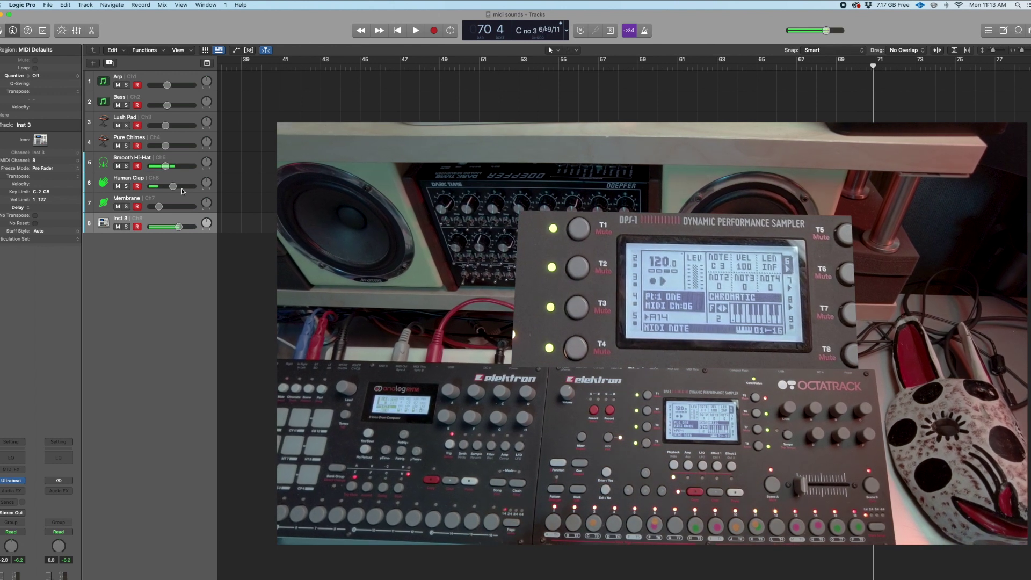
mouse_move(173, 186)
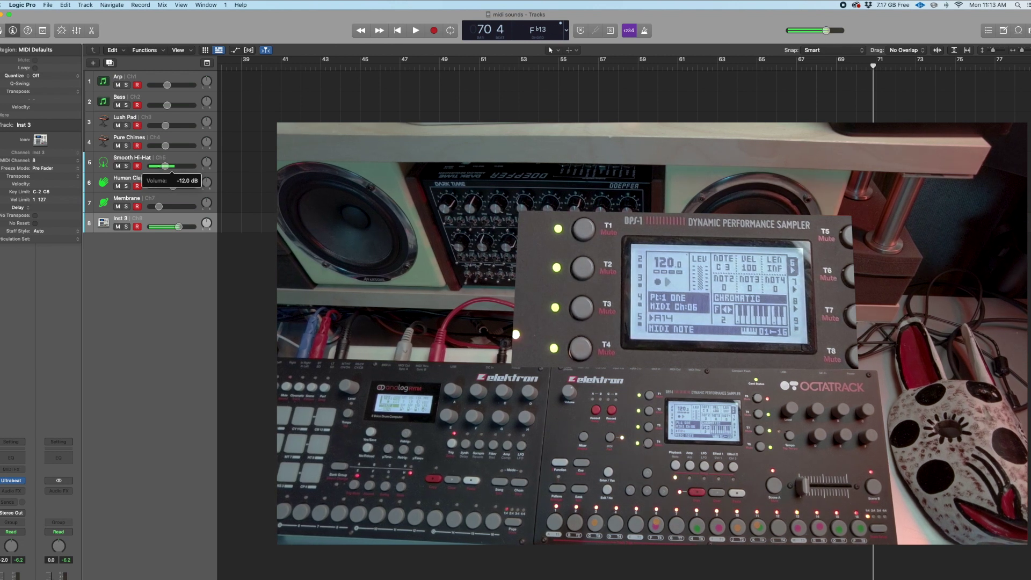
drag(165, 166, 160, 166)
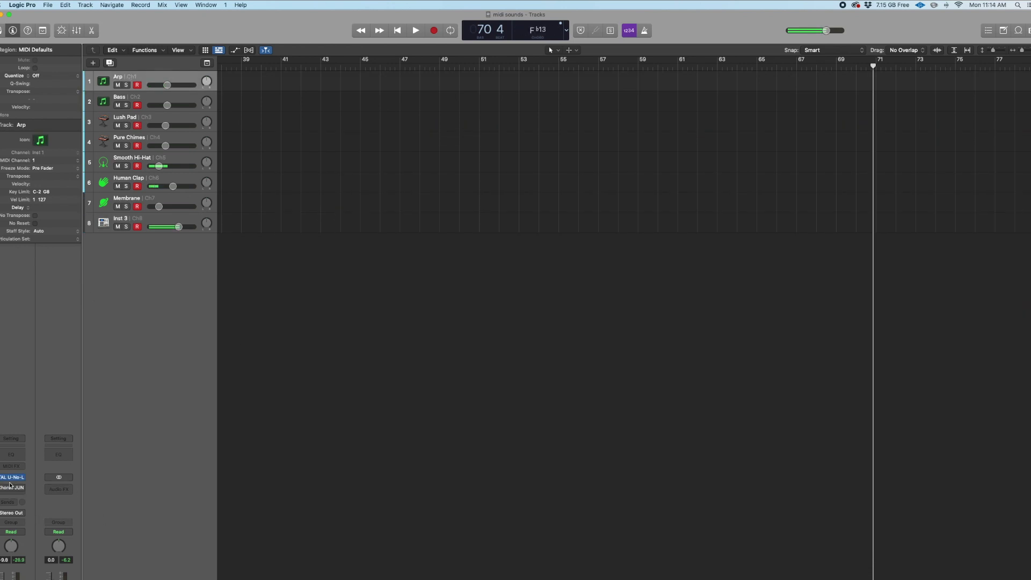
Show the Arp track's TAL U-No-LX-V2 plugin window with the 08-15 Bass patch
click(10, 481)
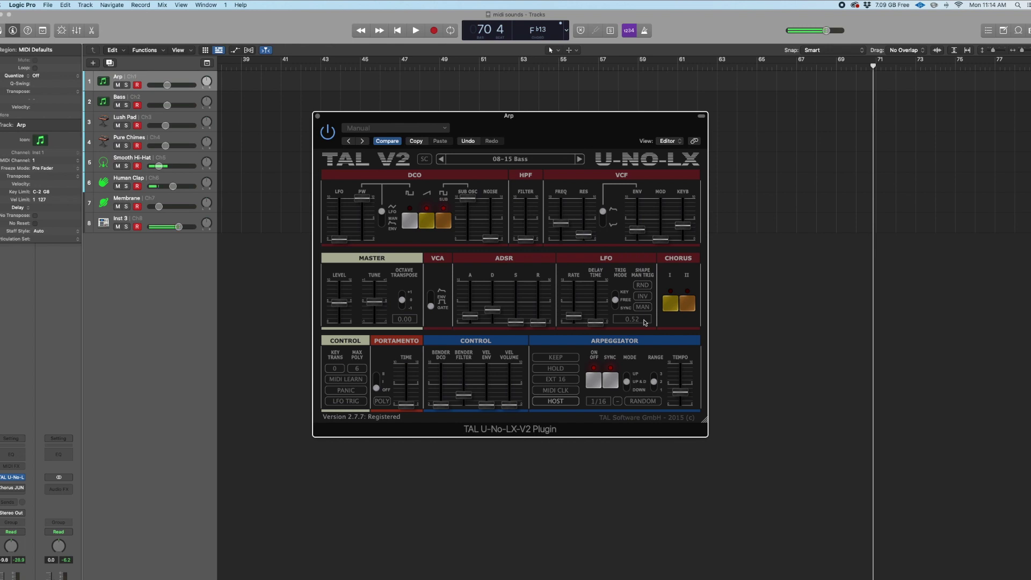